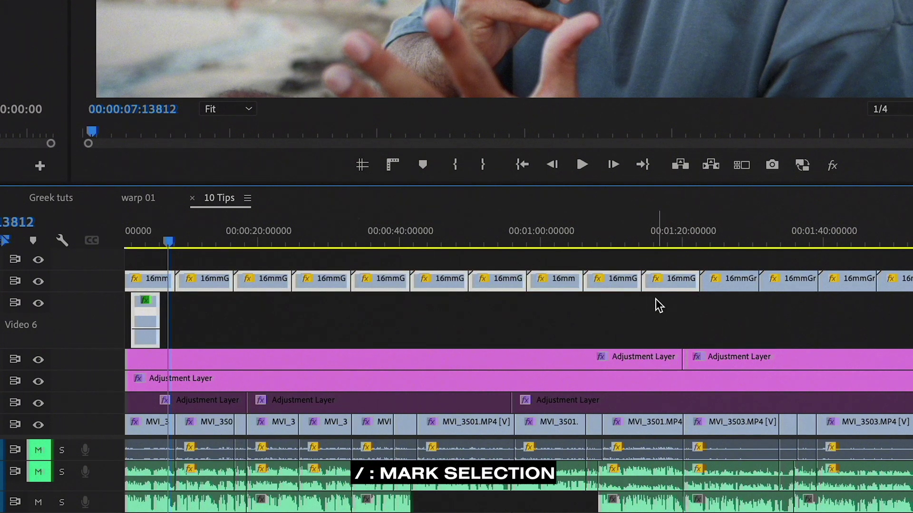
Step: Mark the selected top-track clips as the sequence's in/out range with the / key
key("slash")
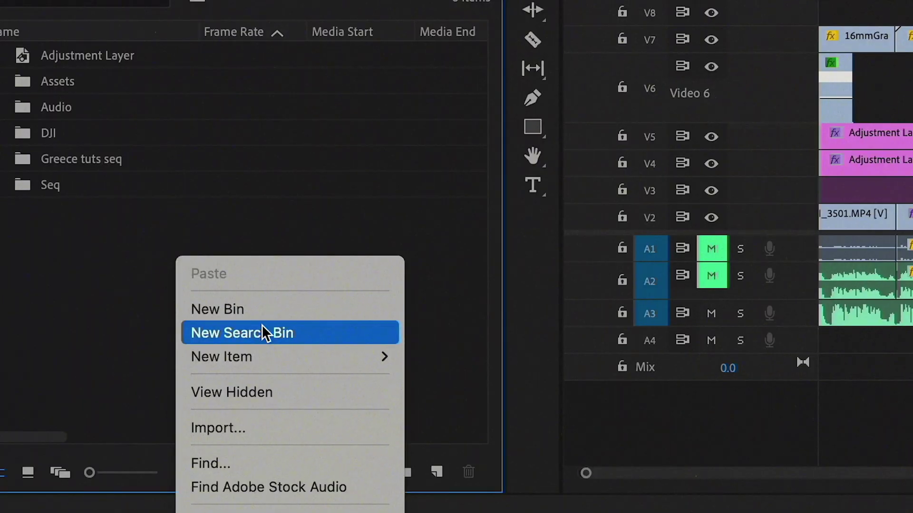
Step: Create a search bin that finds every project item with 25 fps in its metadata
left_click(264, 333)
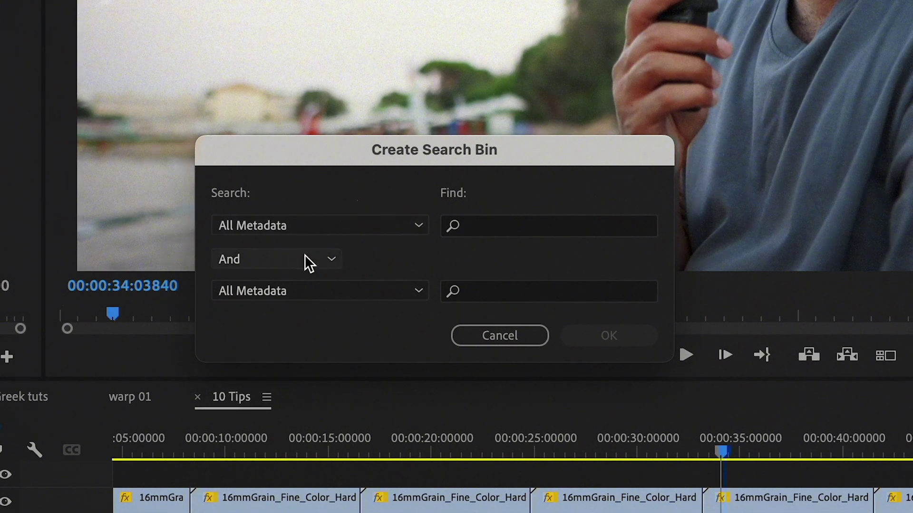
key("Tab")
type("2")
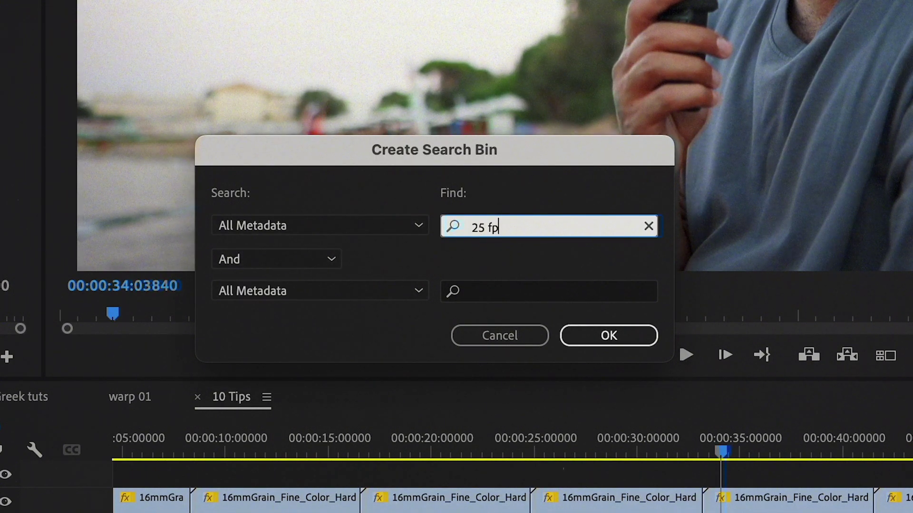
left_click(601, 336)
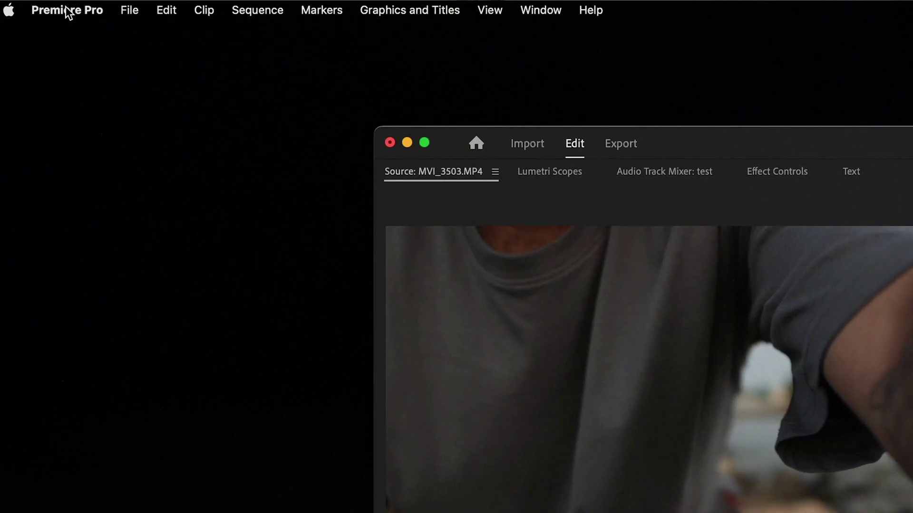
Step: Go to the Timeline preferences to set the still image default duration to 1 second
left_click(67, 10)
mouse_move(148, 63)
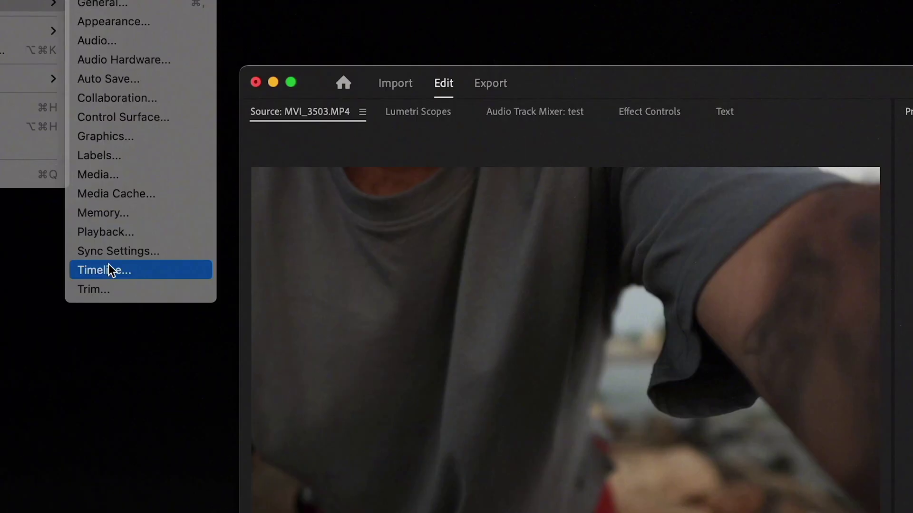
left_click(242, 326)
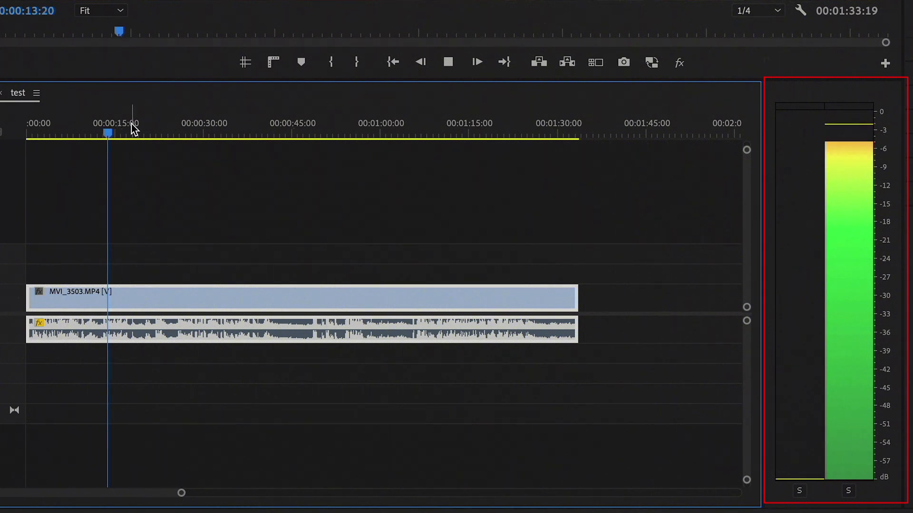
Step: Stop playback and apply the Fill Left with Right and Fill Right with Left effects
key("space")
left_click(189, 83)
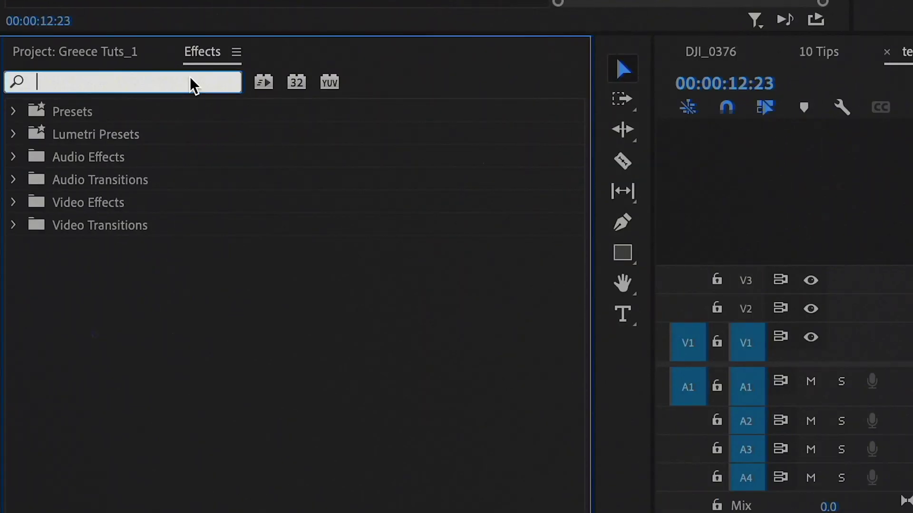
type("fill")
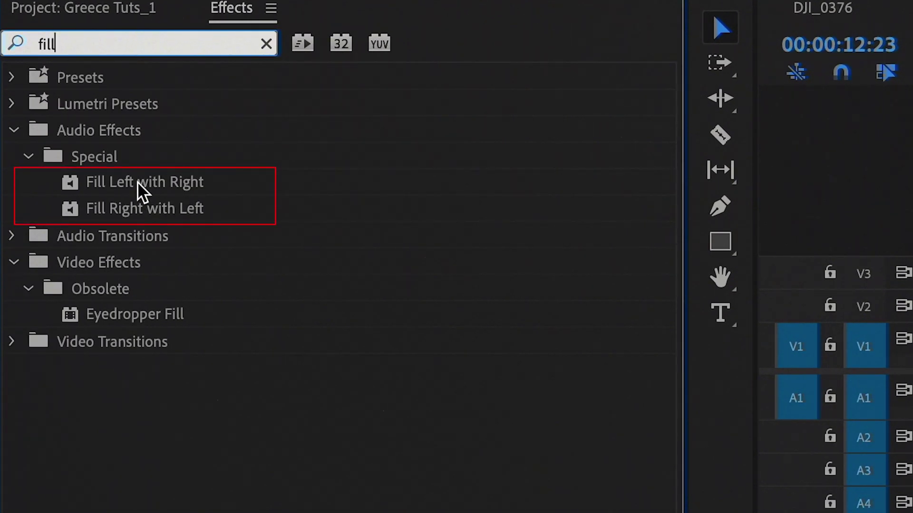
left_click(137, 181)
left_click(140, 207)
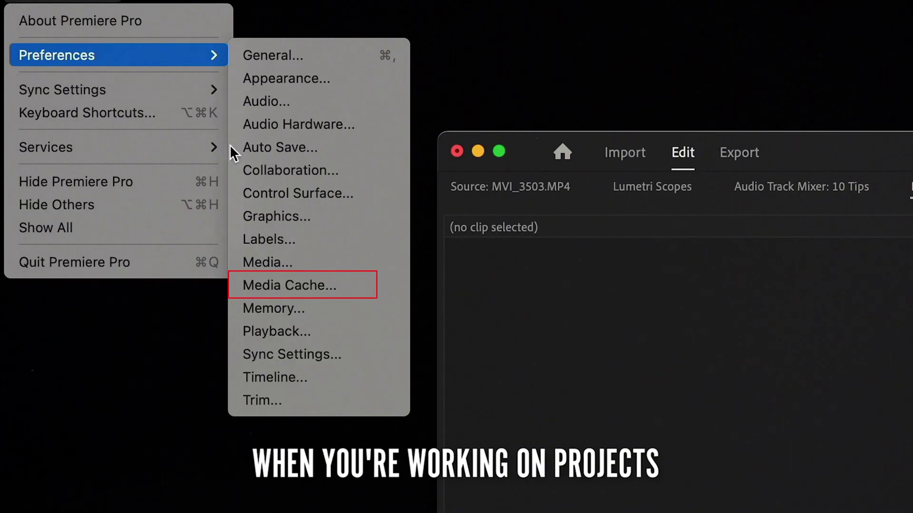
Step: Delete the media cache files from the Media Cache preferences and confirm with OK
left_click(282, 285)
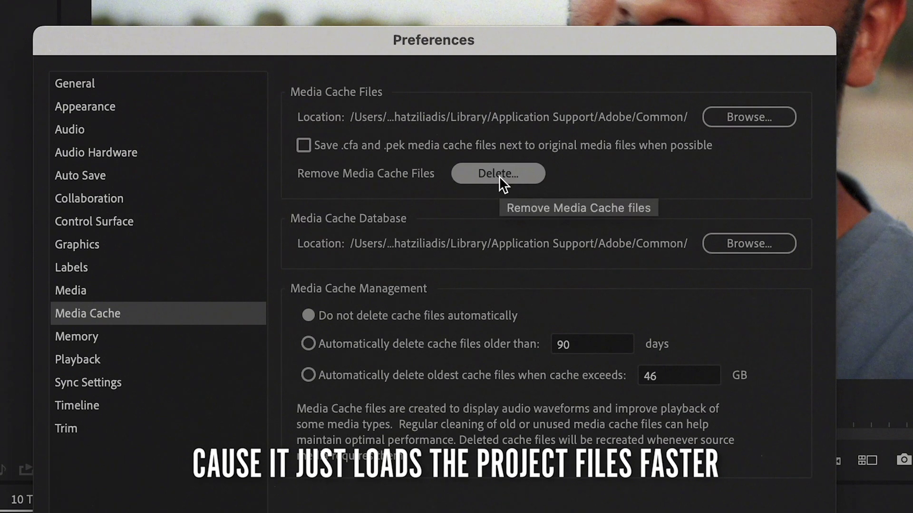
left_click(498, 176)
left_click(634, 502)
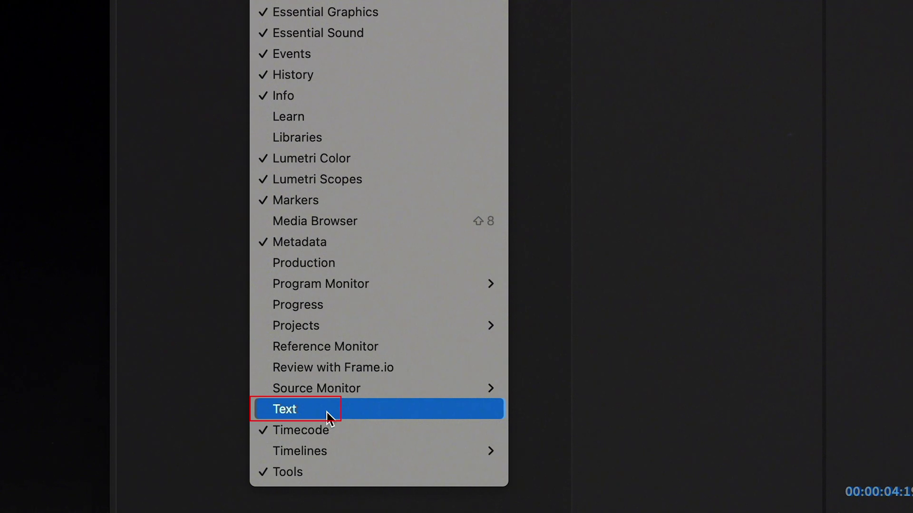
Step: Show the Text panel, checking the Transcript view before settling on the Captions list
left_click(328, 413)
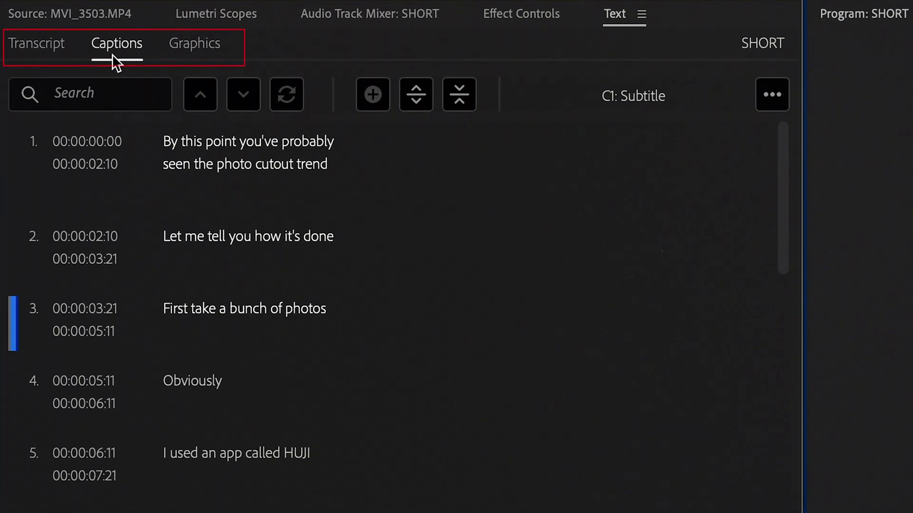
left_click(61, 45)
left_click(105, 45)
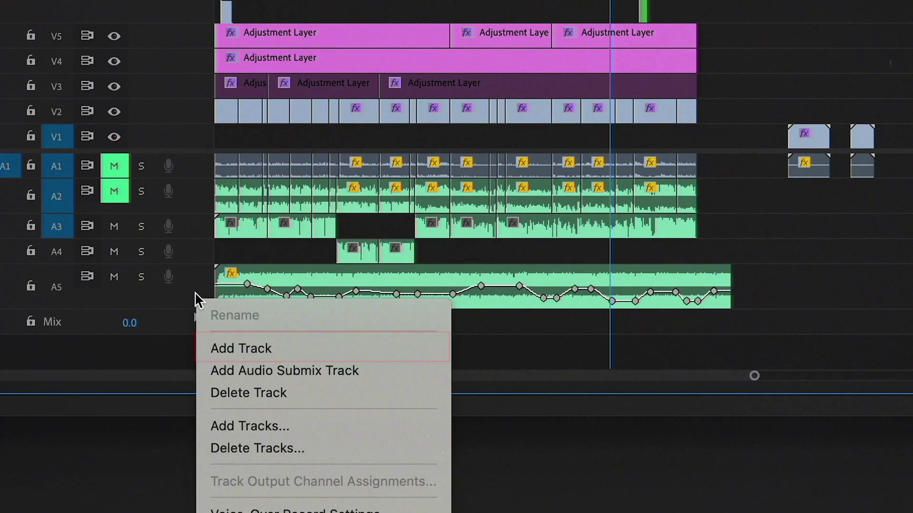
Step: Add an A6 audio track and paste the A5 music clip's volume attributes onto the A6 clip
left_click(254, 349)
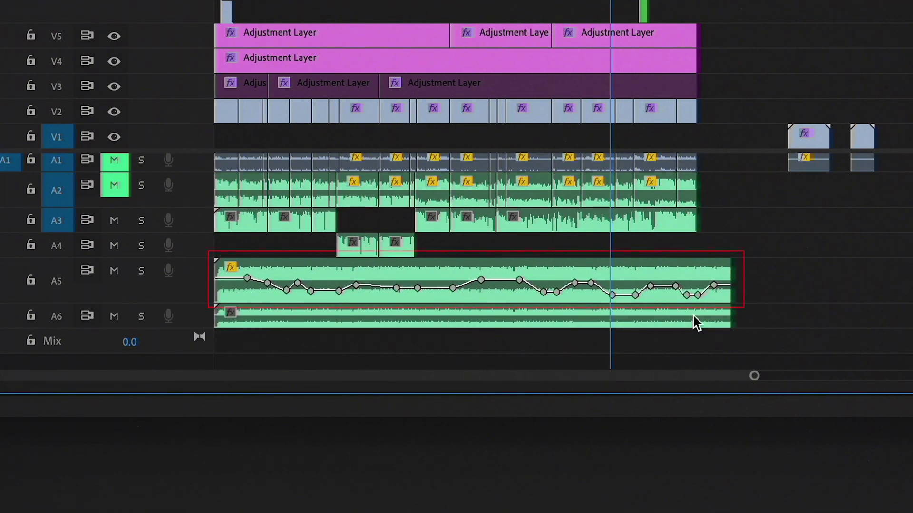
right_click(324, 284)
left_click(383, 110)
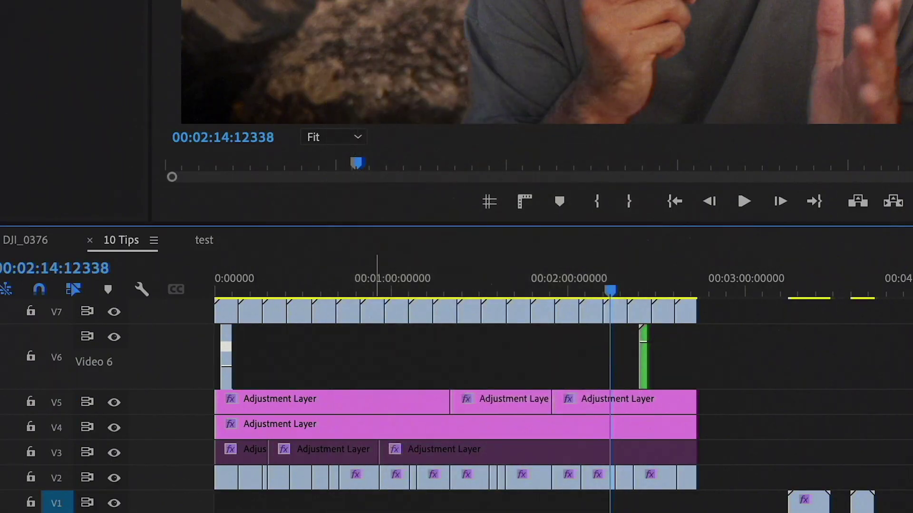
right_click(369, 377)
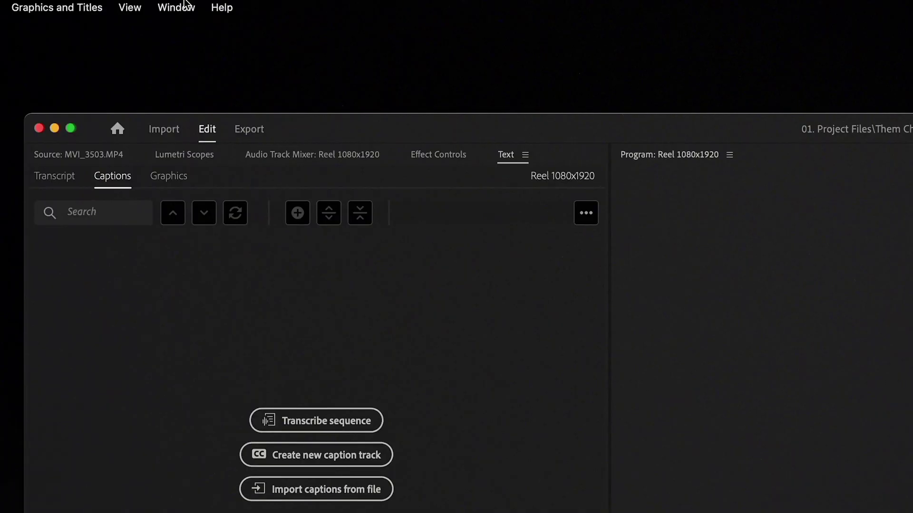
Step: Switch the interface to the Vertical workspace from the Window menu
left_click(185, 5)
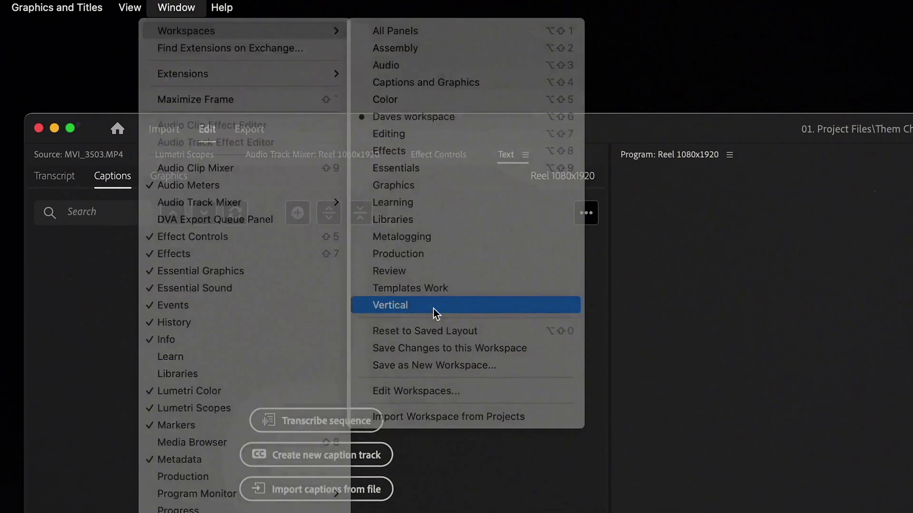
left_click(434, 310)
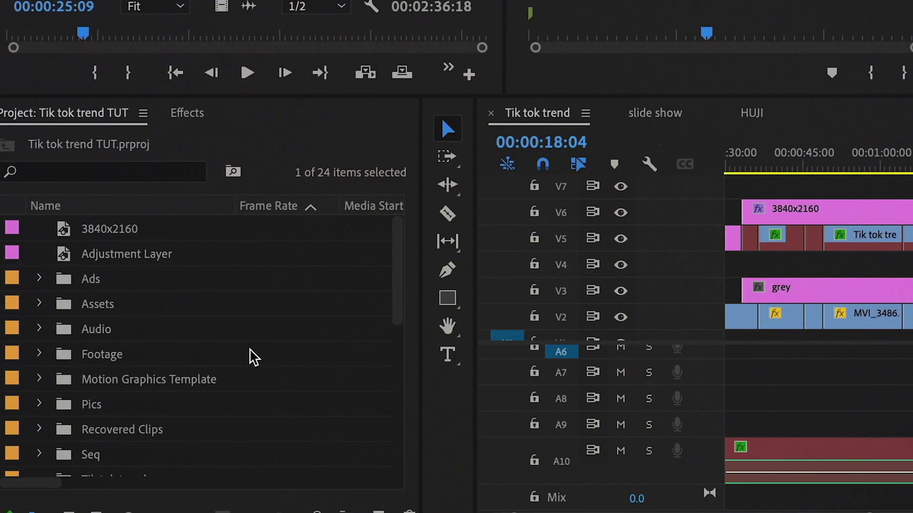
Step: Select all 24 project items and start Link Media to locate their missing files
scroll(253, 358, "down", 5)
key("ctrl+a")
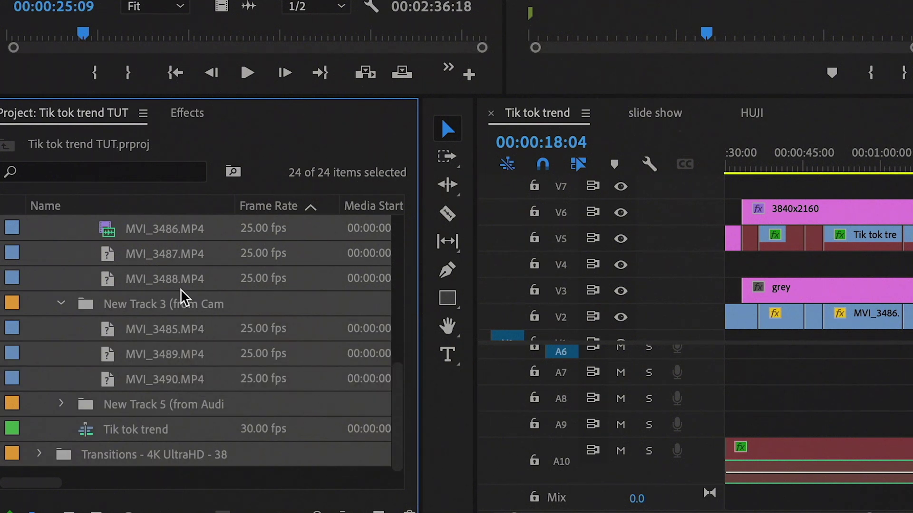
right_click(182, 298)
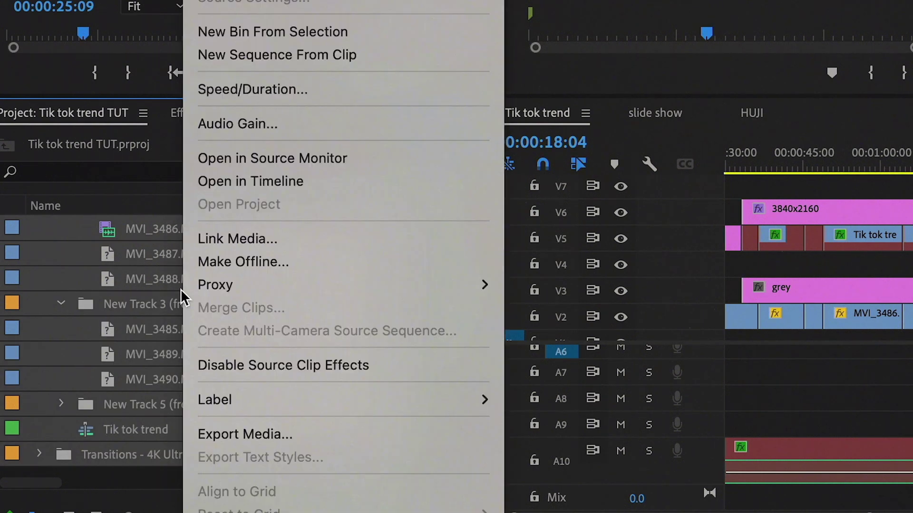
left_click(266, 243)
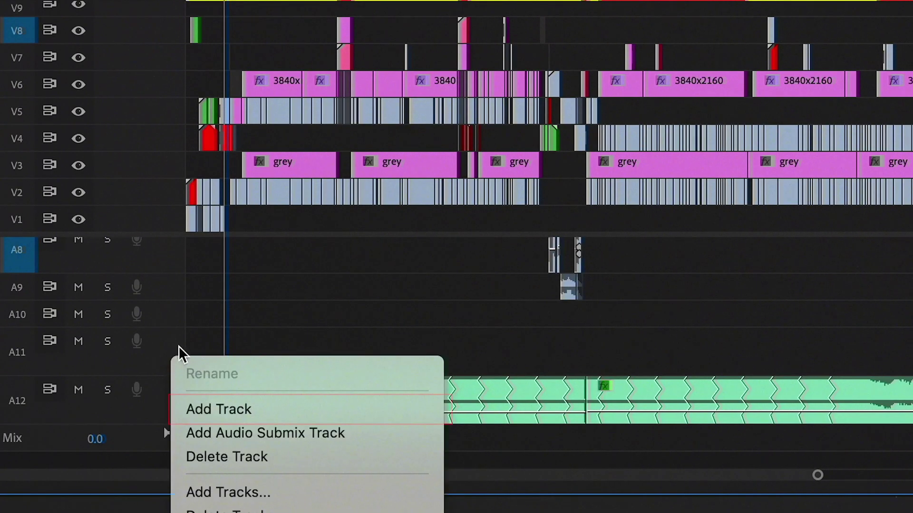
Step: Add an audio divider track and collapse the tall A11 track to normal height
left_click(195, 410)
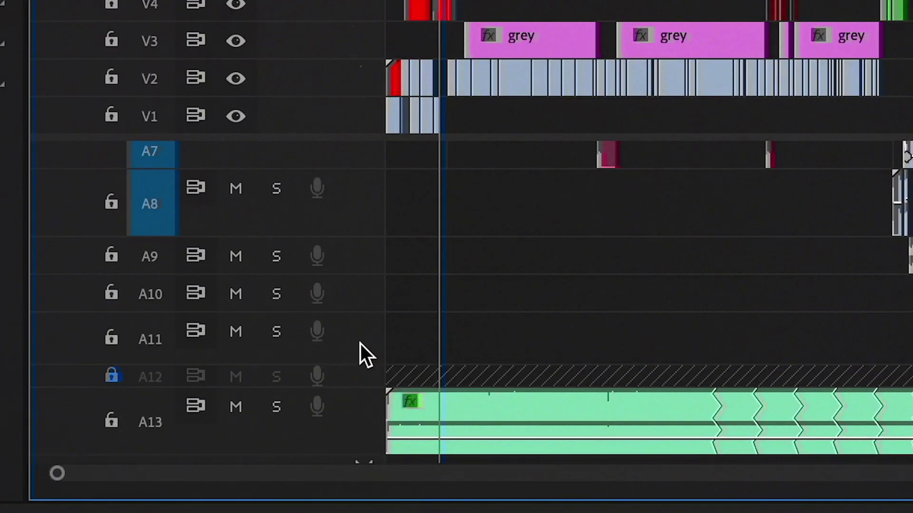
double_click(756, 212)
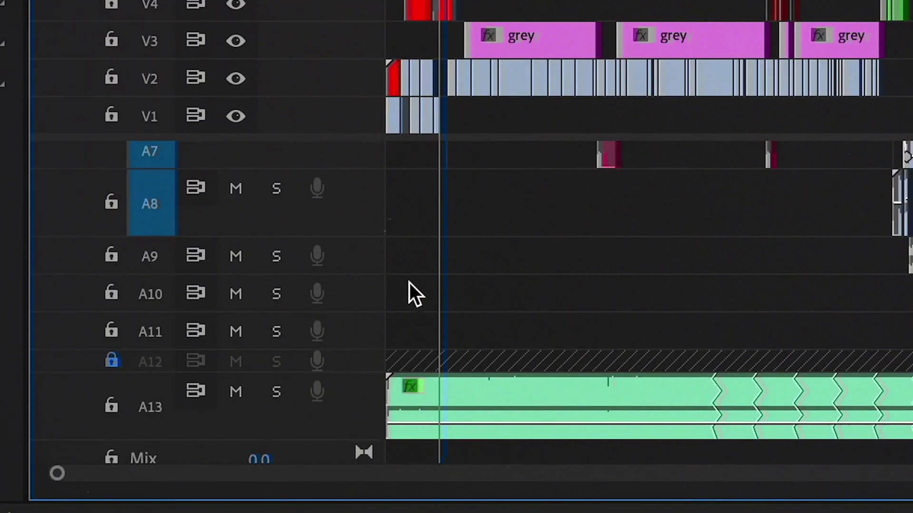